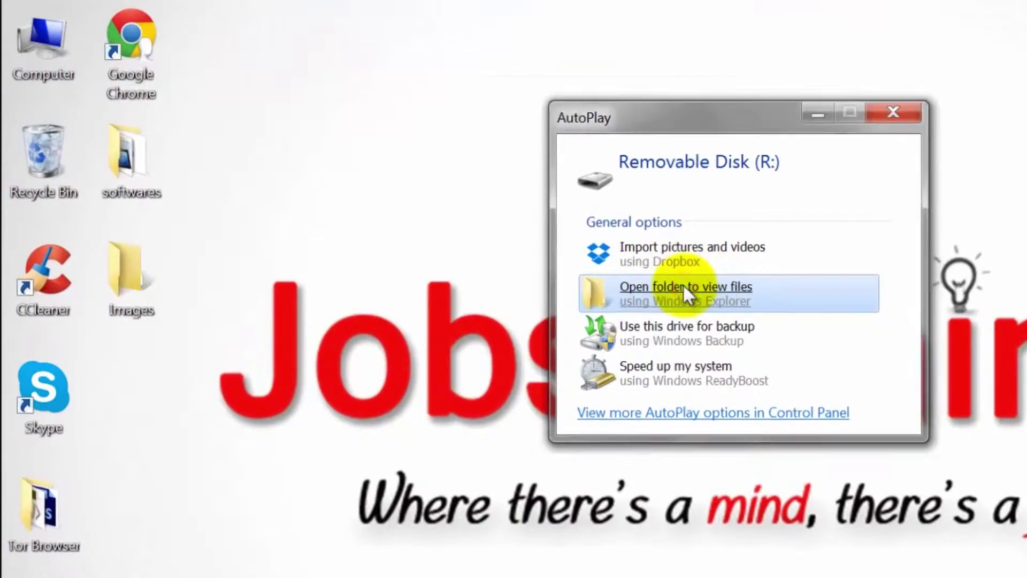
Open Removable Disk (R:) beside the desktop and drag the softwares folder onto it
click(683, 289)
mouse_move(383, 118)
mouse_down()
mouse_move(684, 124)
mouse_move(1019, 113)
mouse_up()
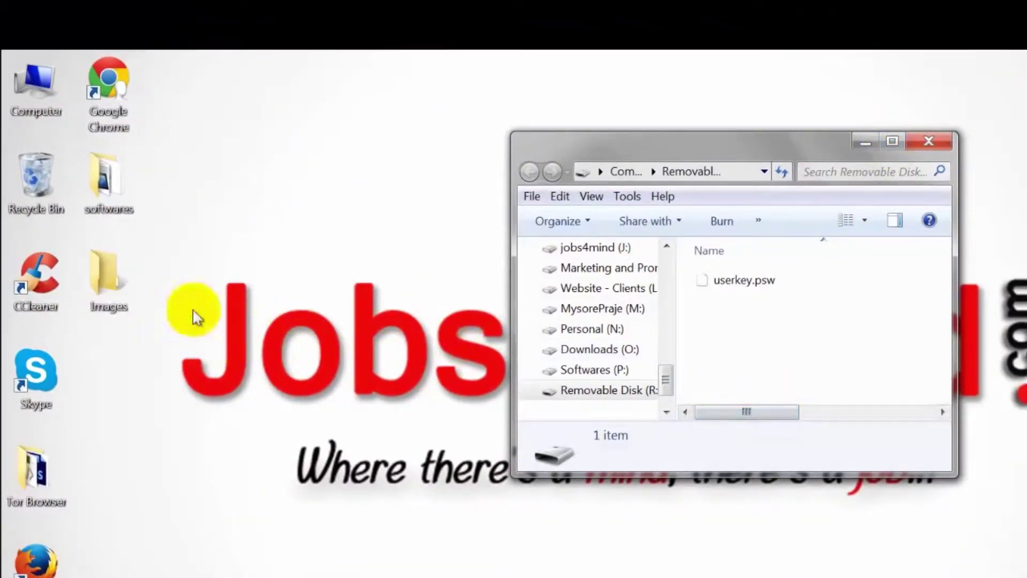
click(115, 282)
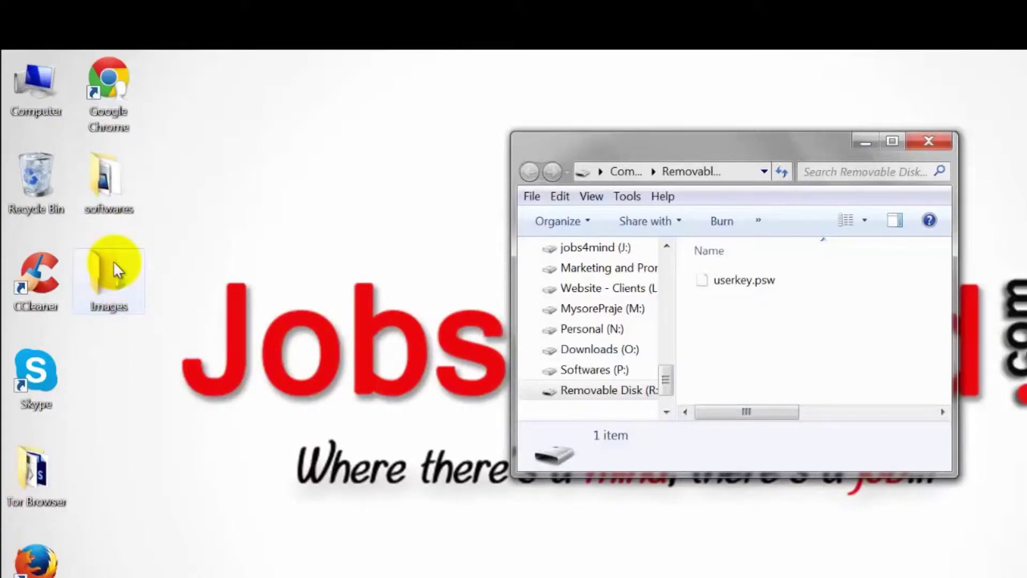
click(108, 179)
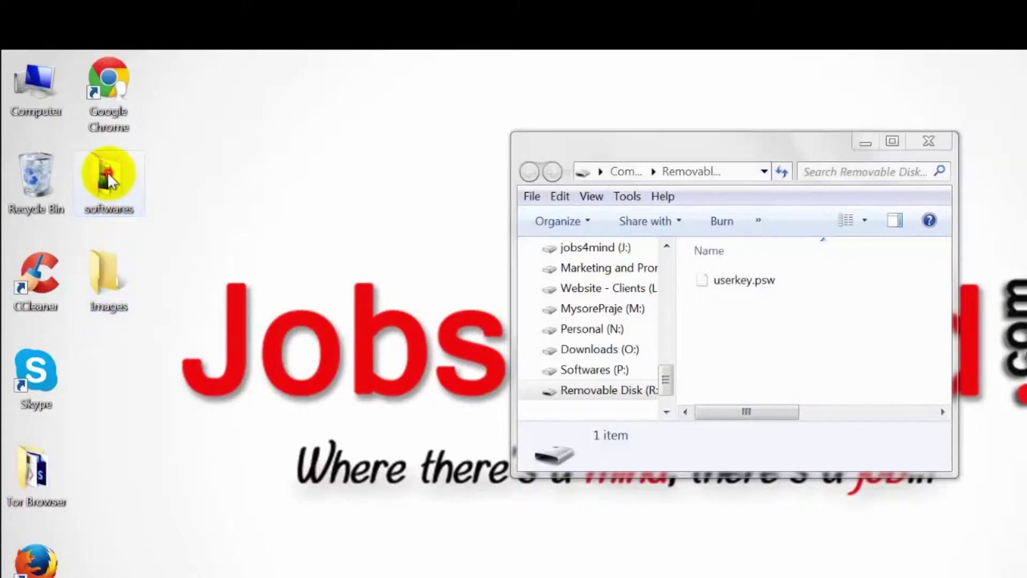
drag(108, 179, 799, 332)
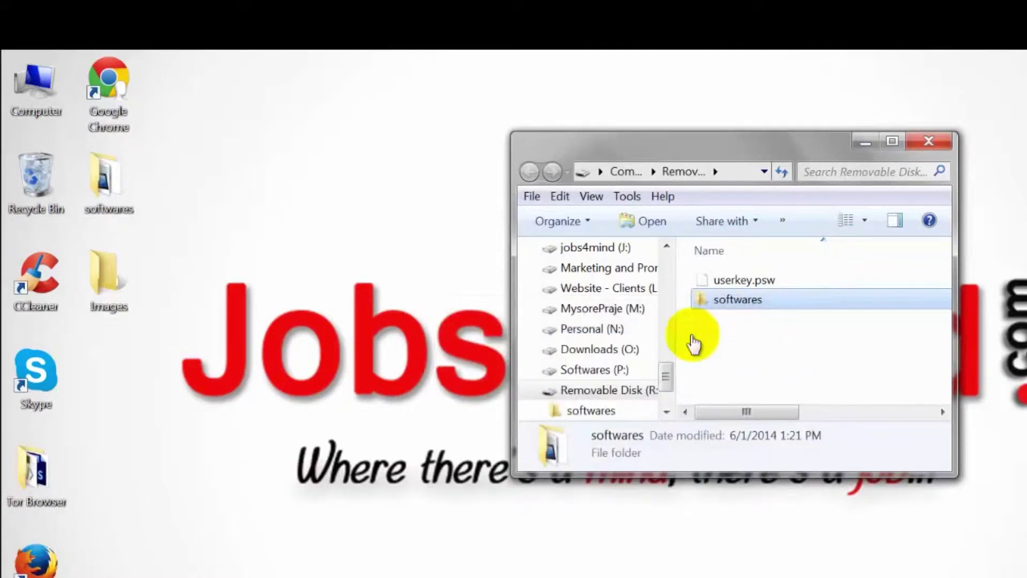
Send the desktop Images folder to Removable Disk (R:) and maximize the drive window
click(110, 285)
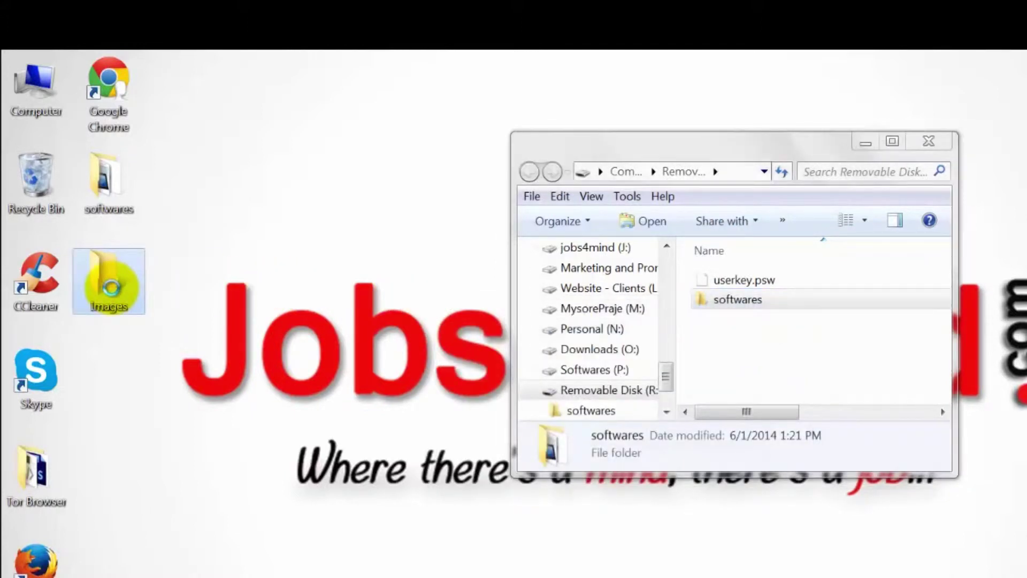
right_click(106, 283)
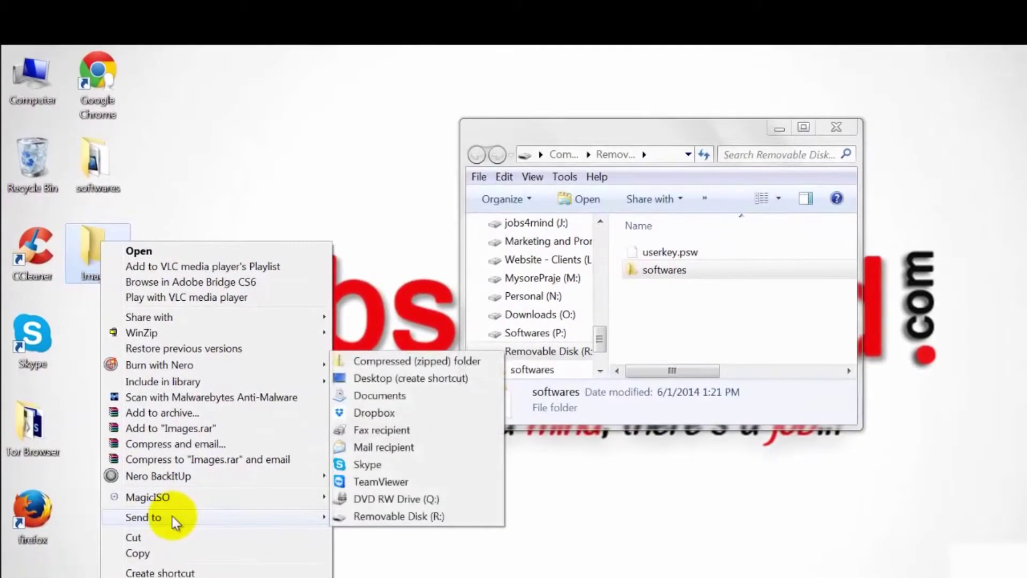
mouse_move(143, 516)
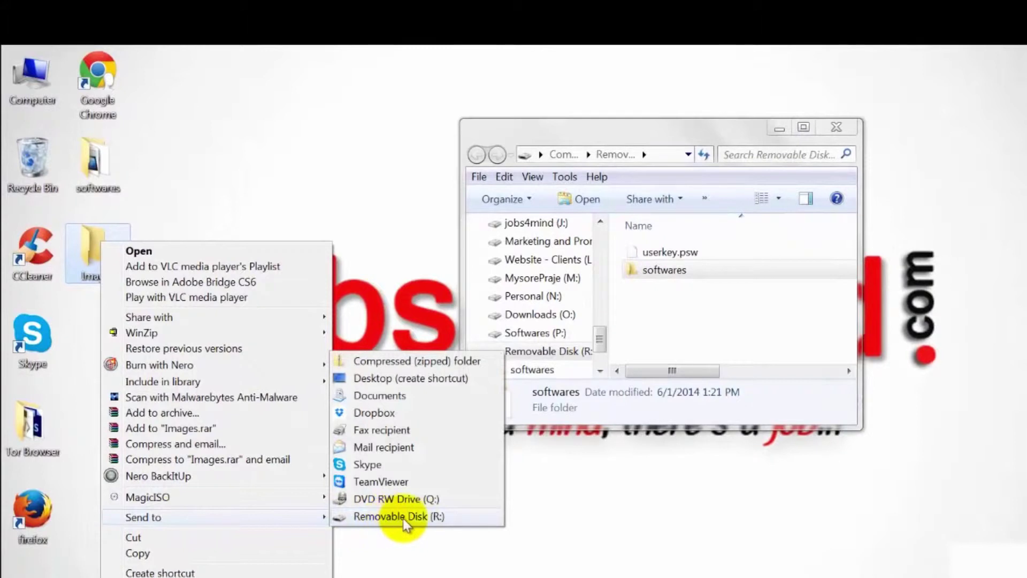
click(405, 516)
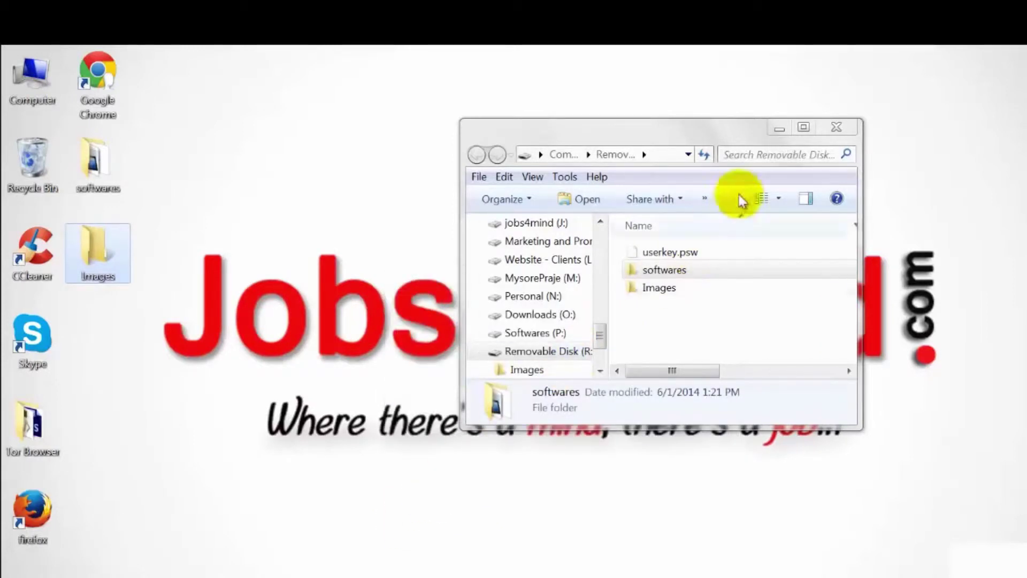
click(803, 127)
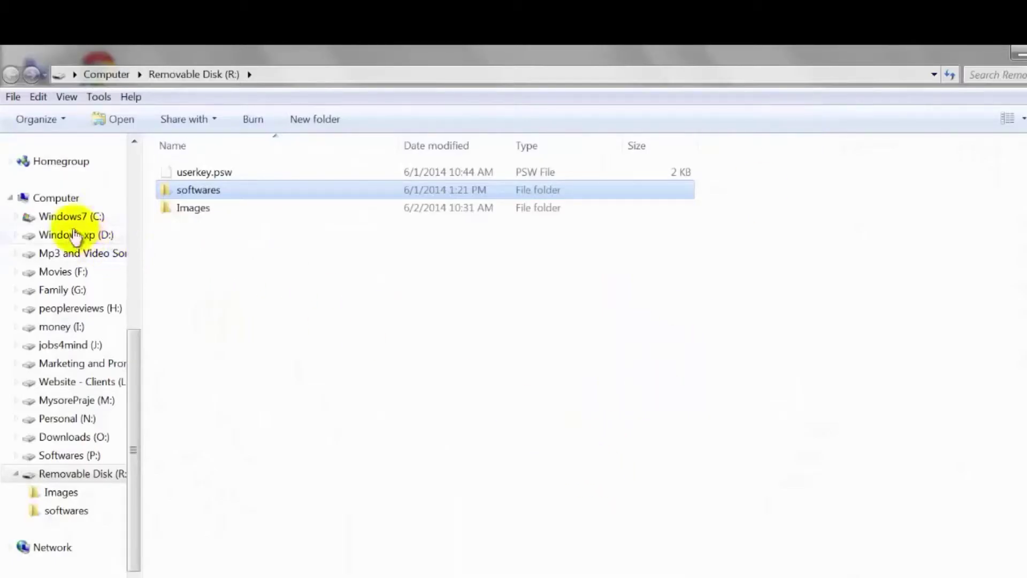
Eject Removable Disk (R:) from the Computer drive list, then close Explorer
click(48, 197)
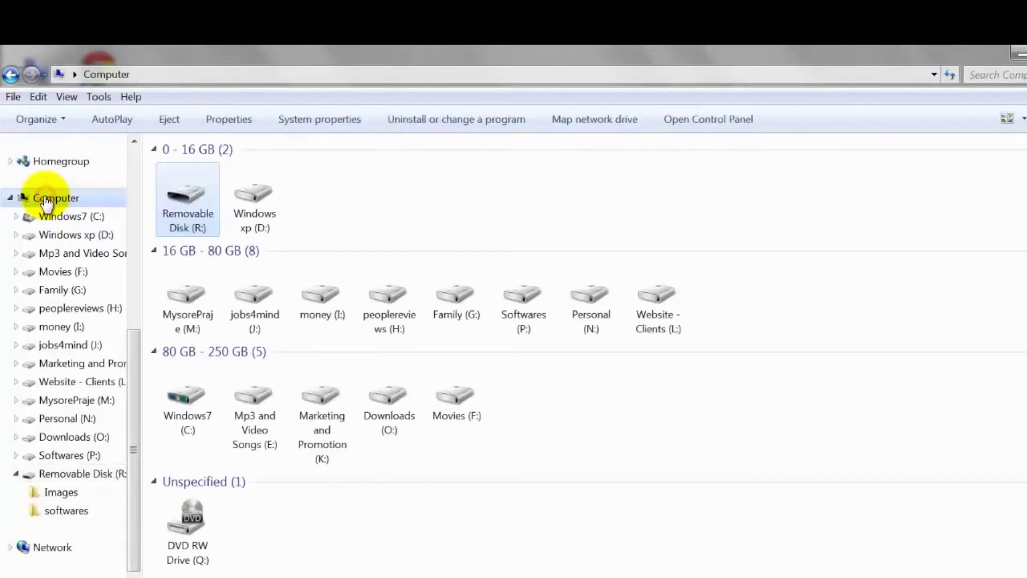
right_click(204, 195)
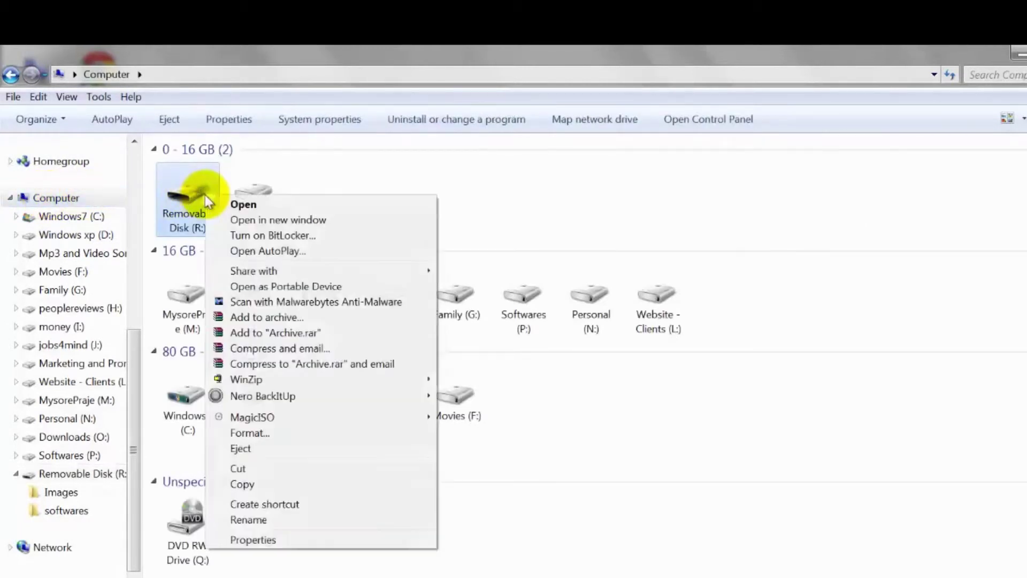
click(257, 450)
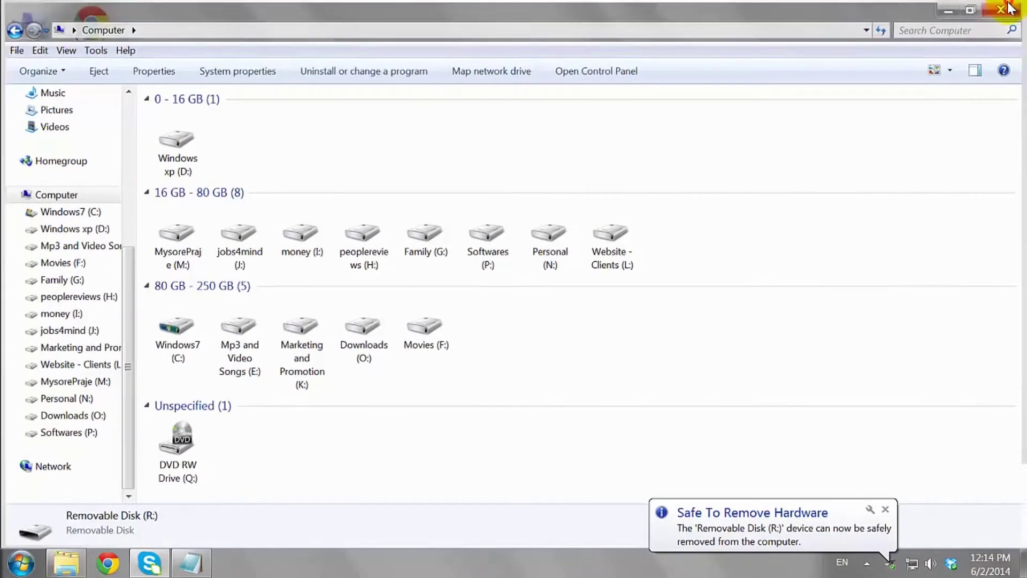
click(1017, 15)
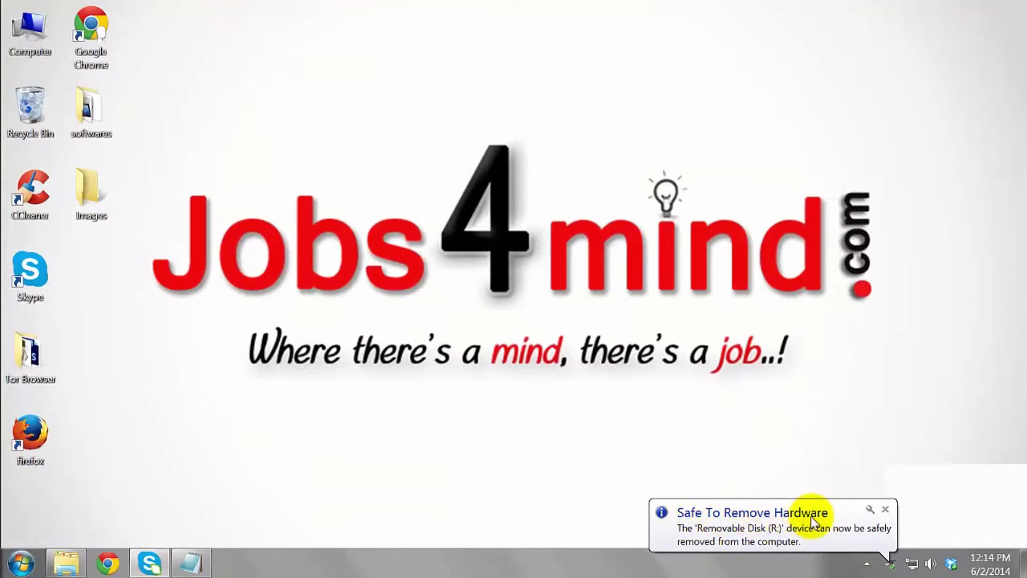
Close the 'Safe To Remove Hardware' notification balloon
click(885, 511)
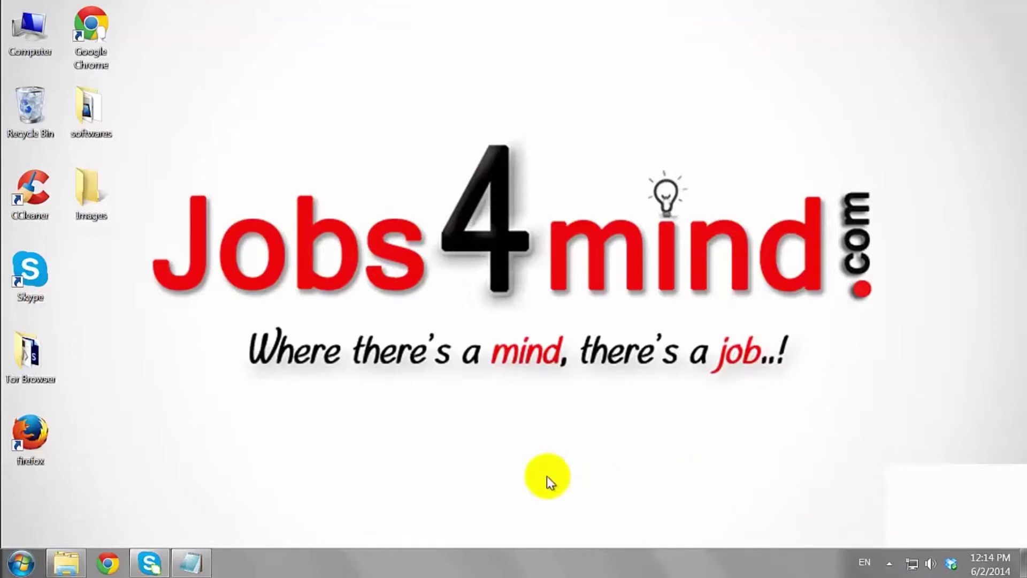